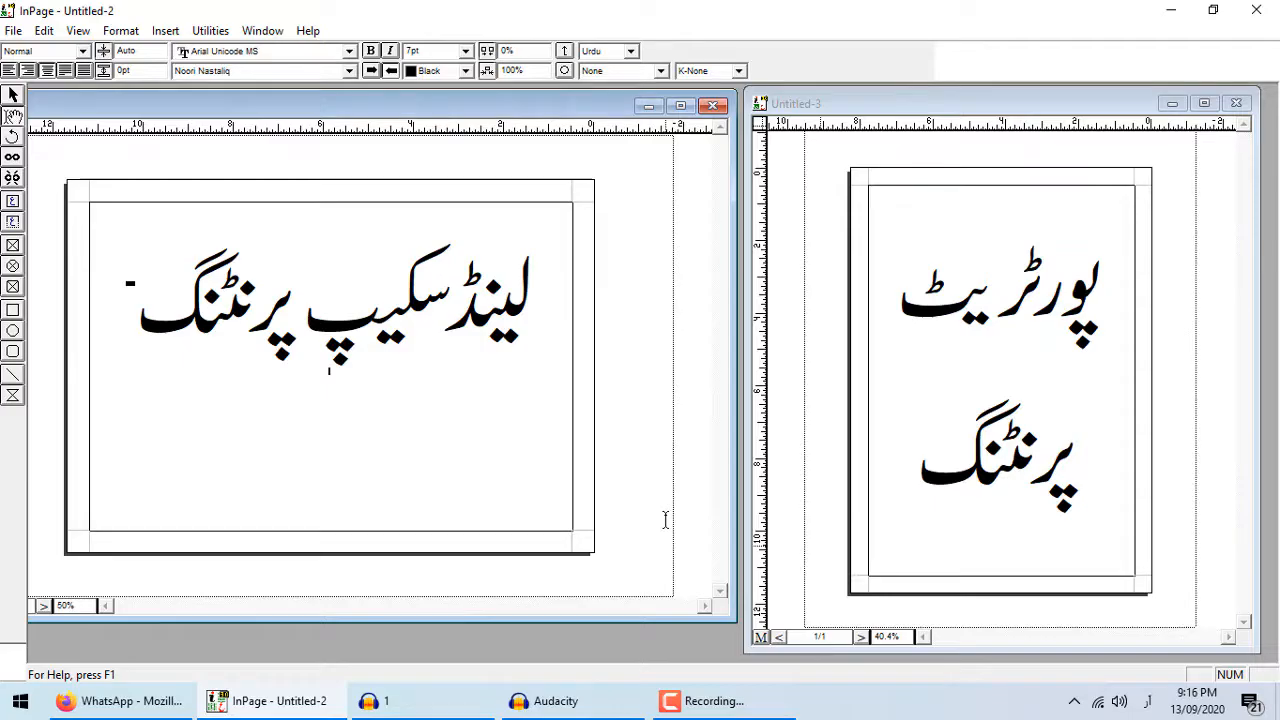
Step: Open the Epson Stylus Photo T60 properties for printing the landscape document and choose A4 210 x 297 mm paper
click(13, 30)
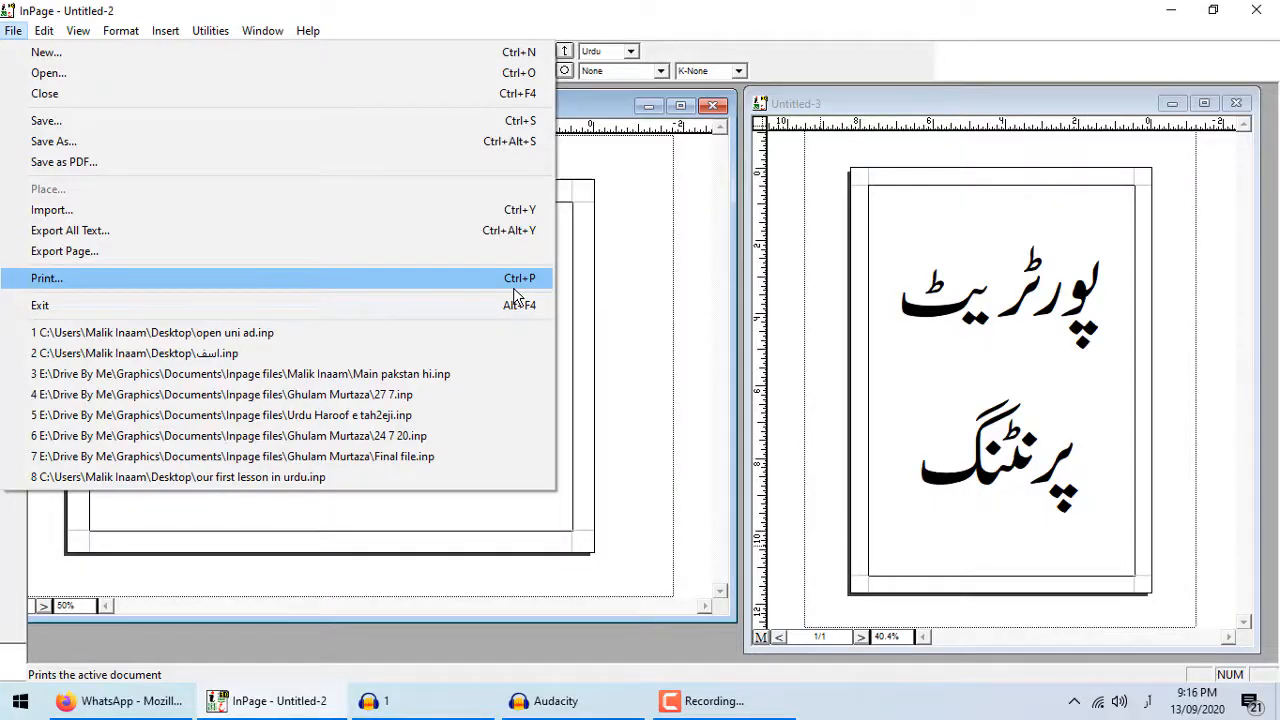
click(514, 285)
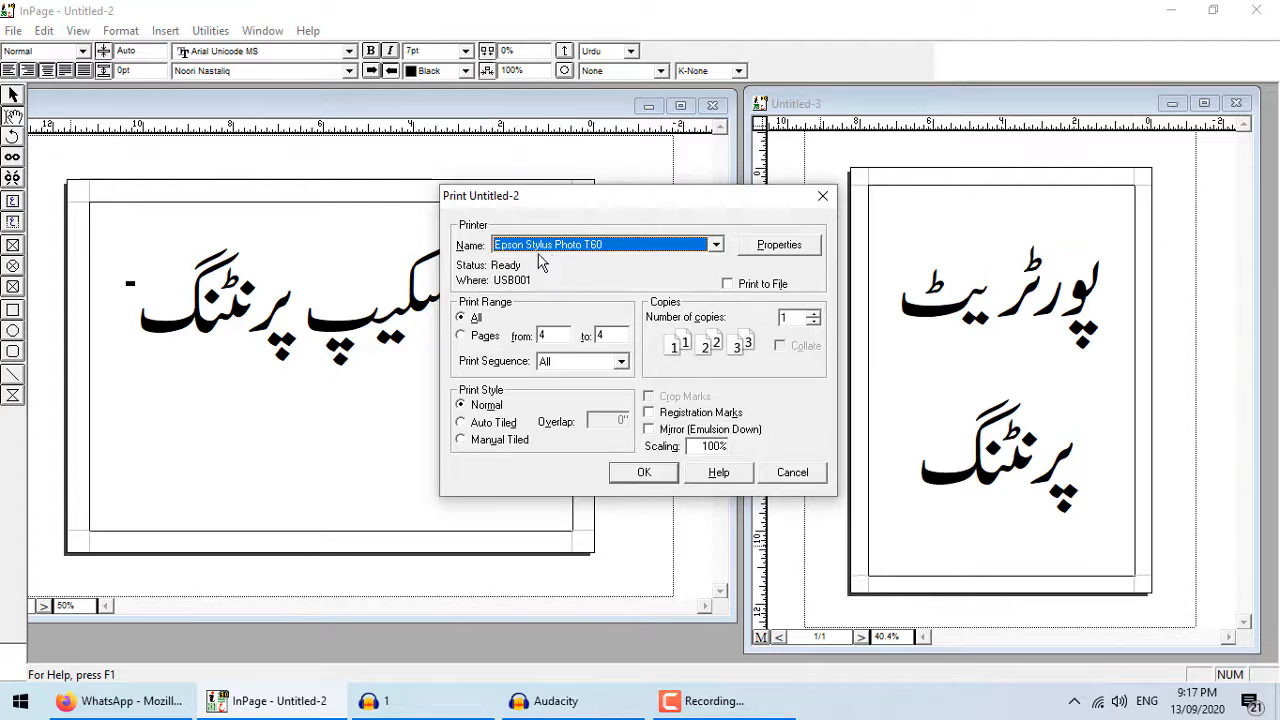
click(768, 248)
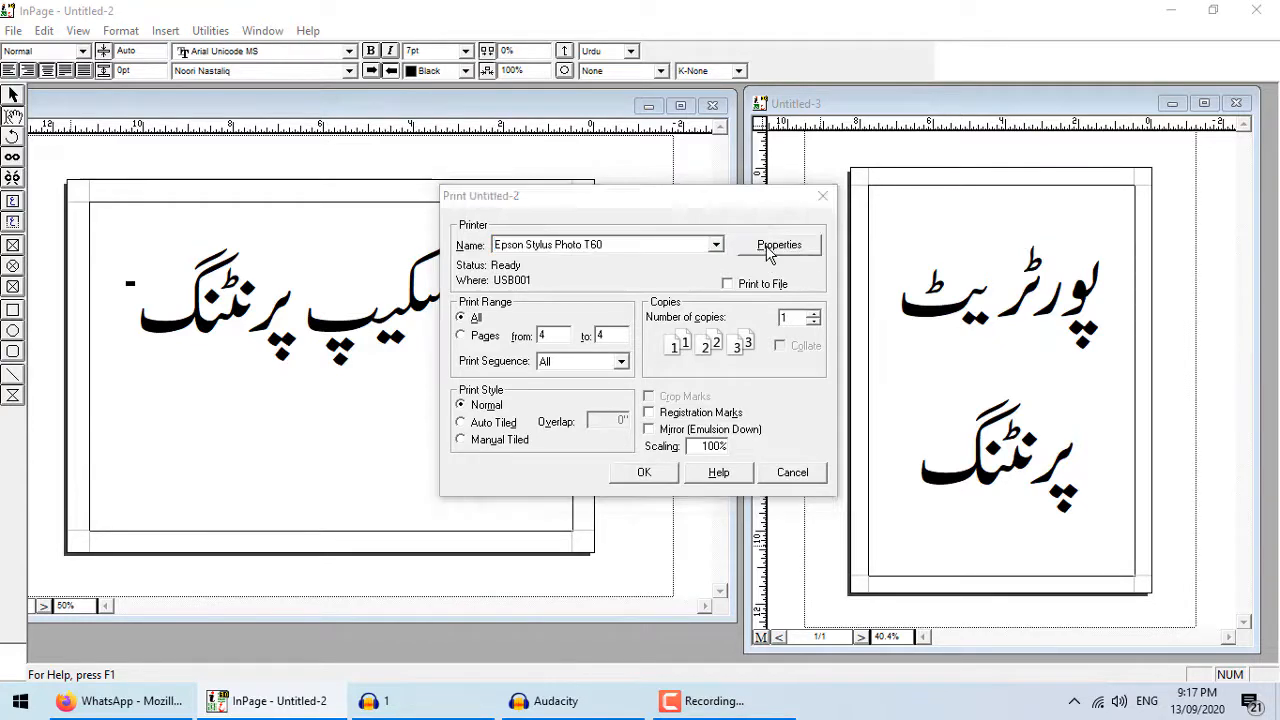
drag(667, 195, 477, 173)
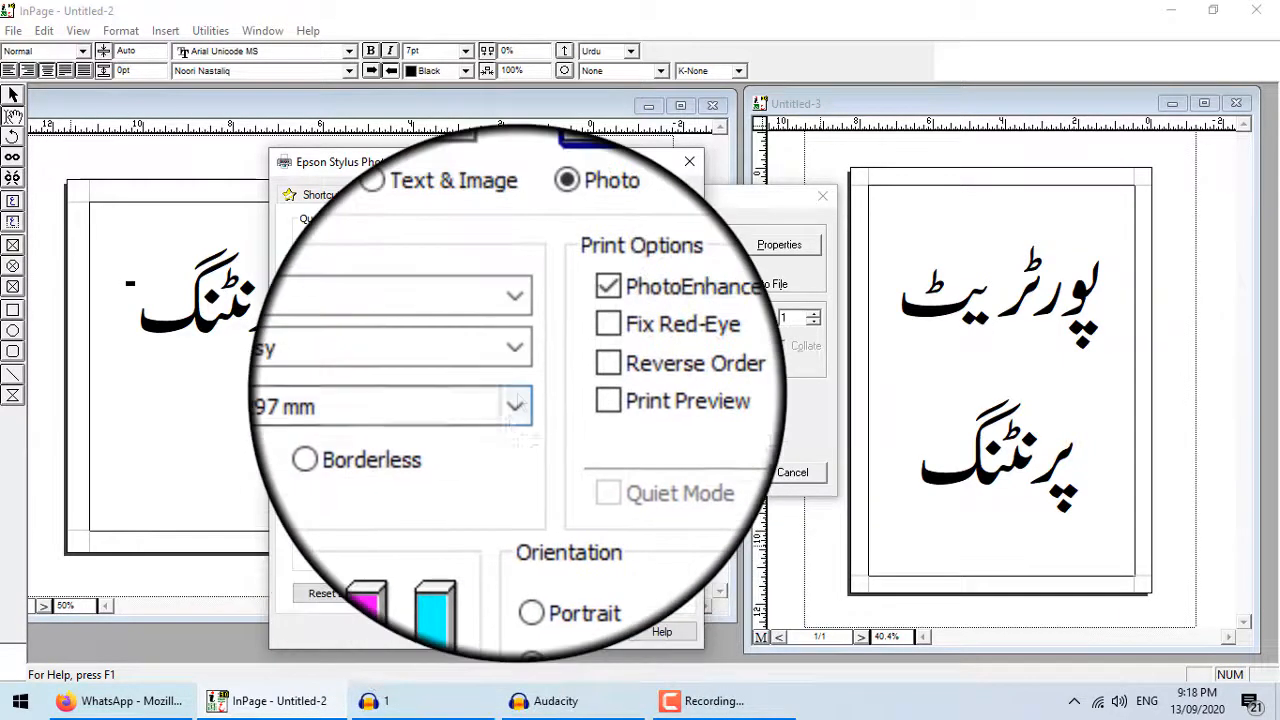
click(515, 399)
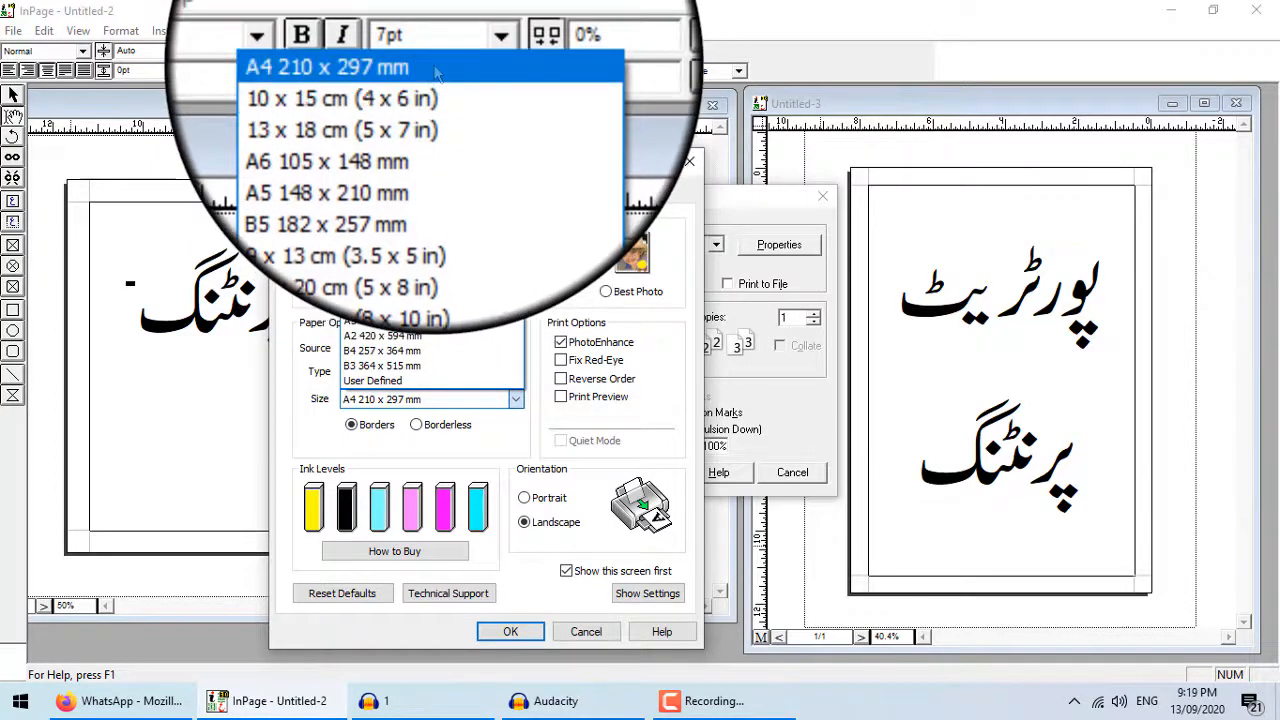
click(433, 202)
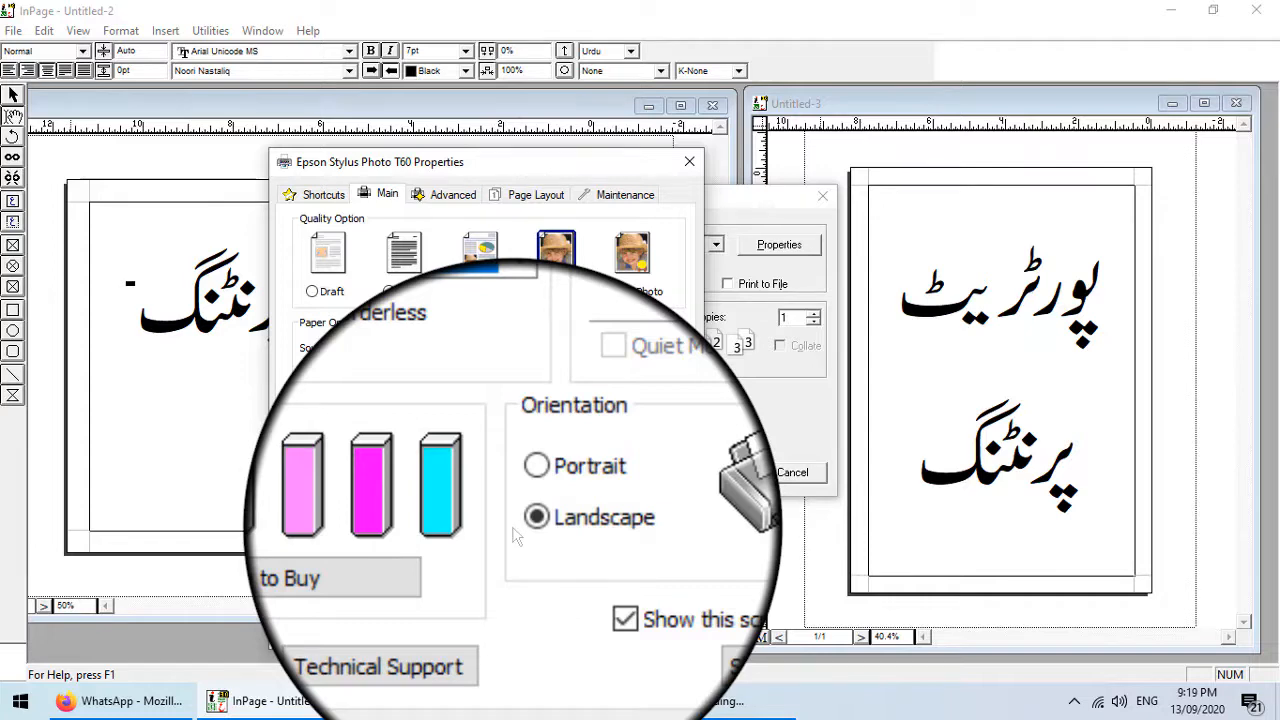
Step: Choose Epson Glossy as the paper type and look through the other available paper types
click(517, 373)
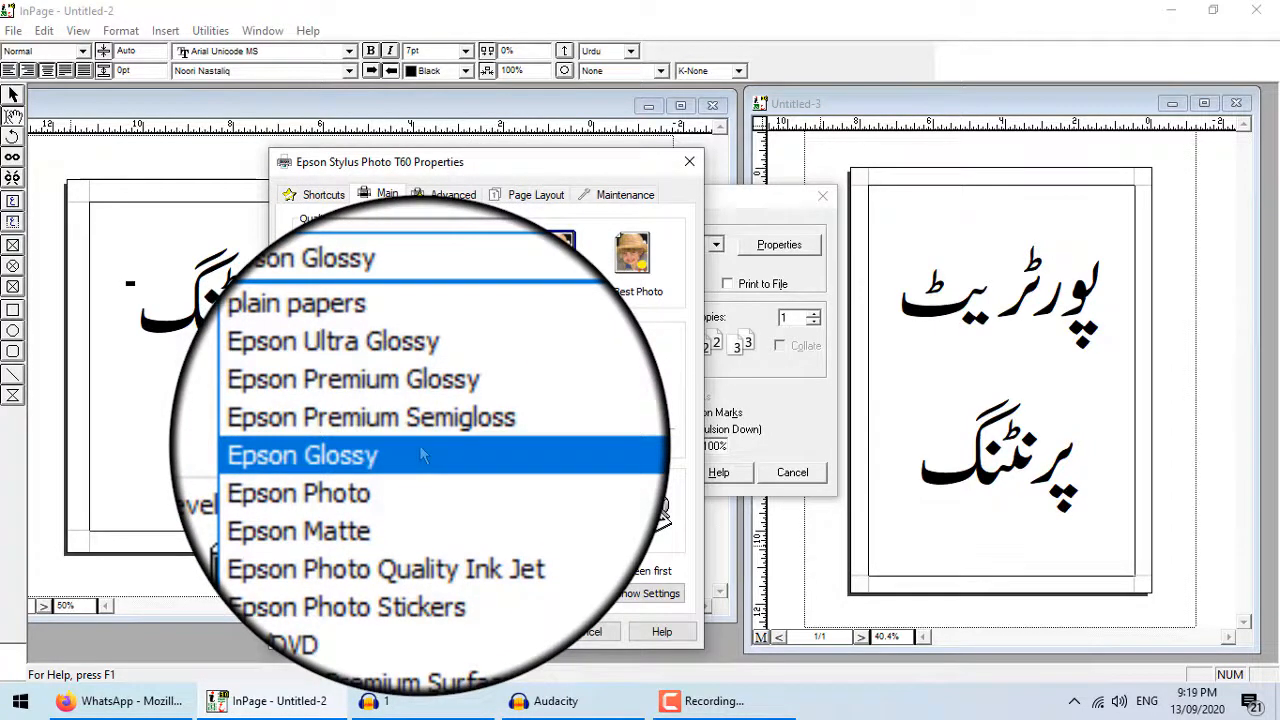
click(419, 452)
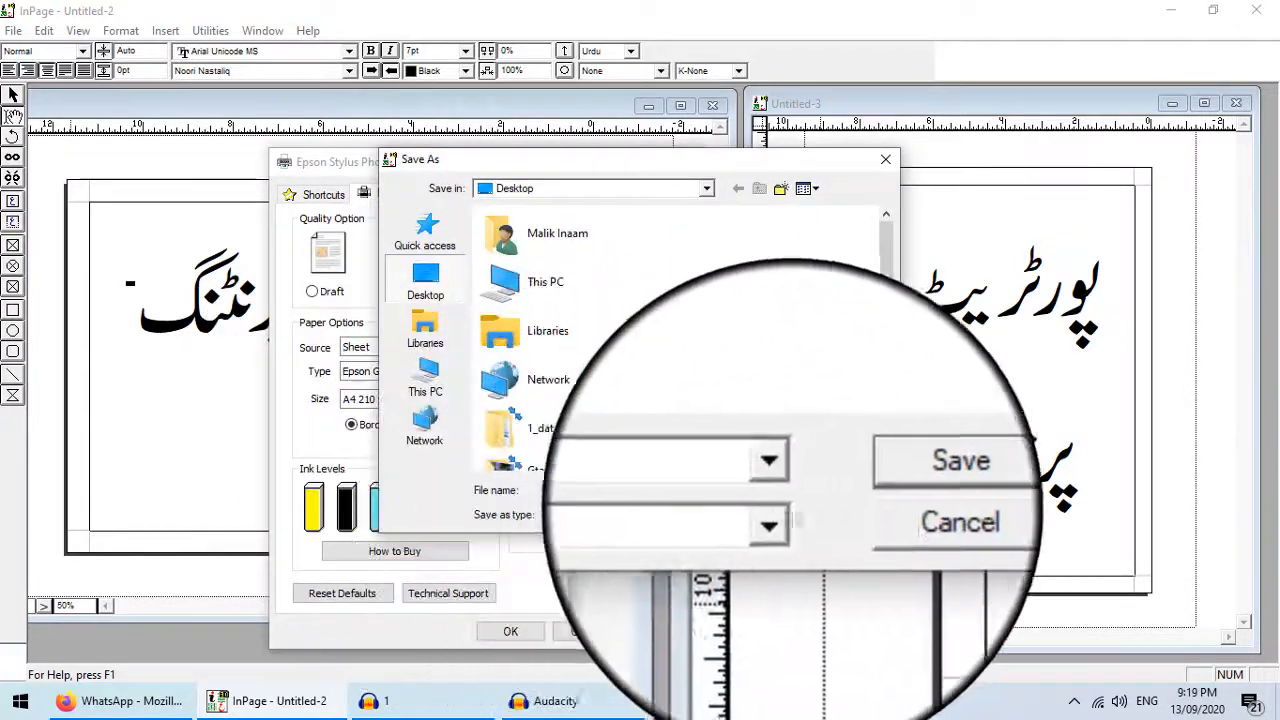
click(857, 513)
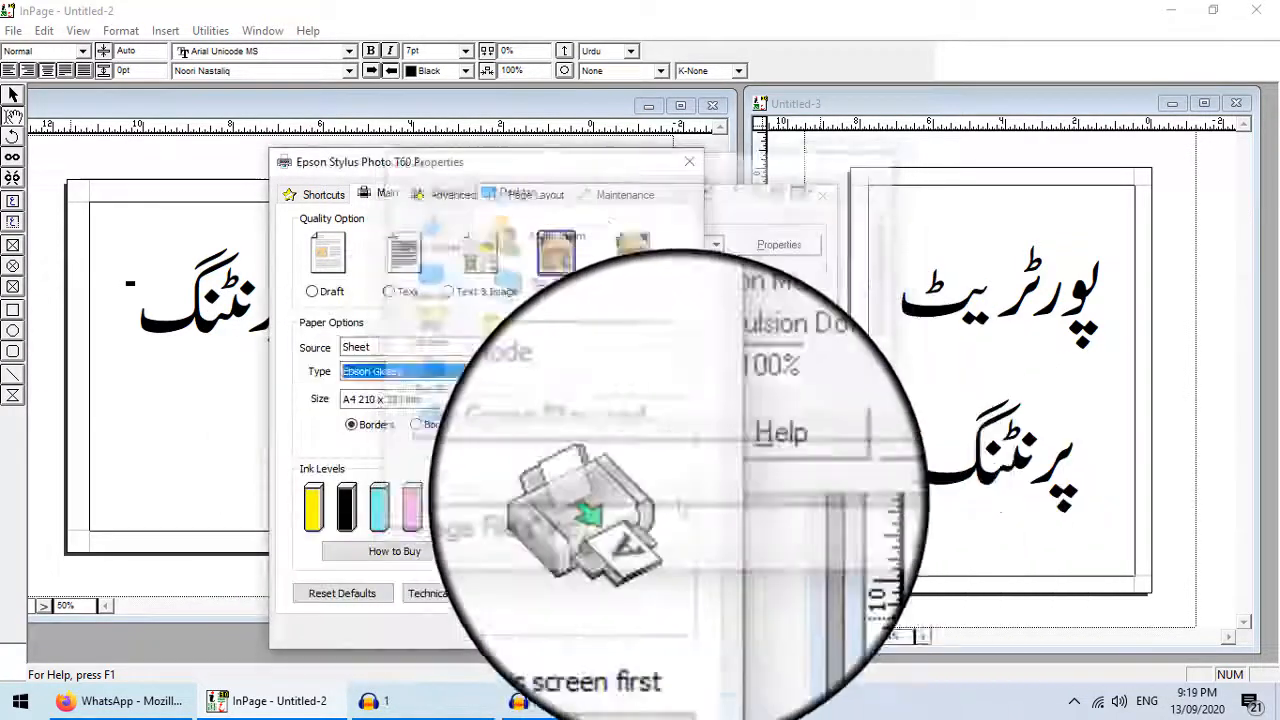
click(440, 366)
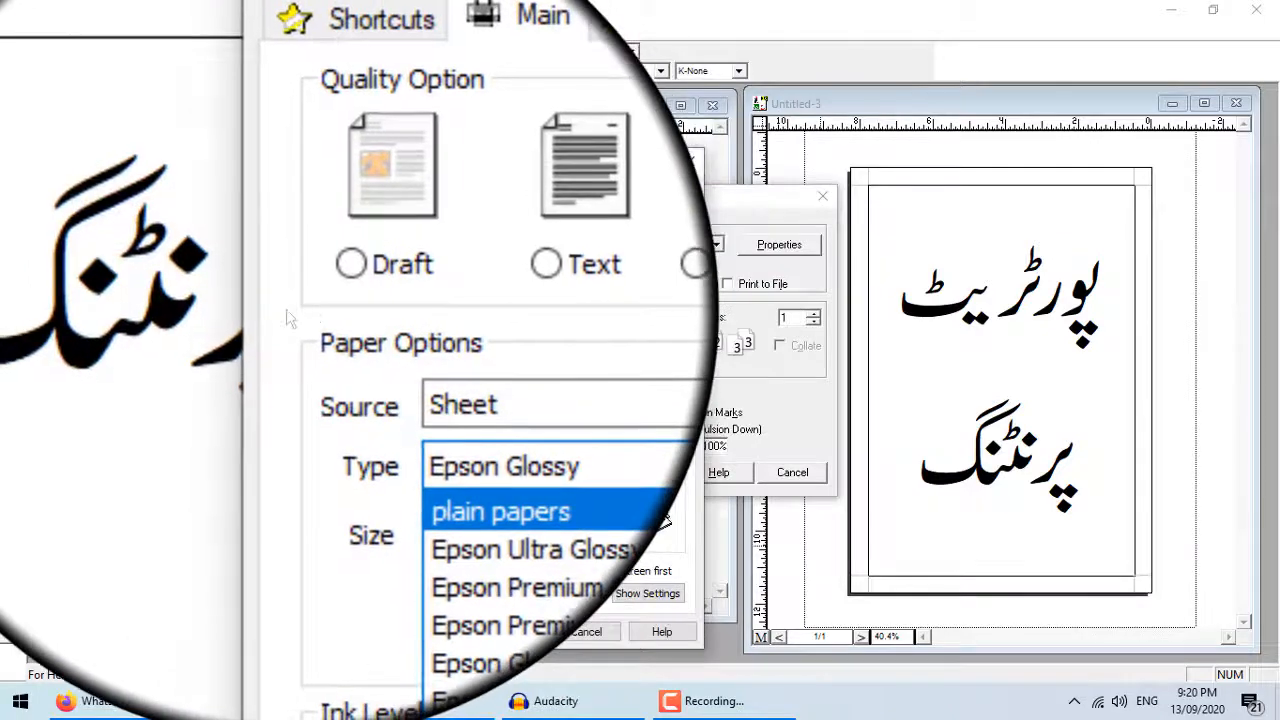
click(298, 318)
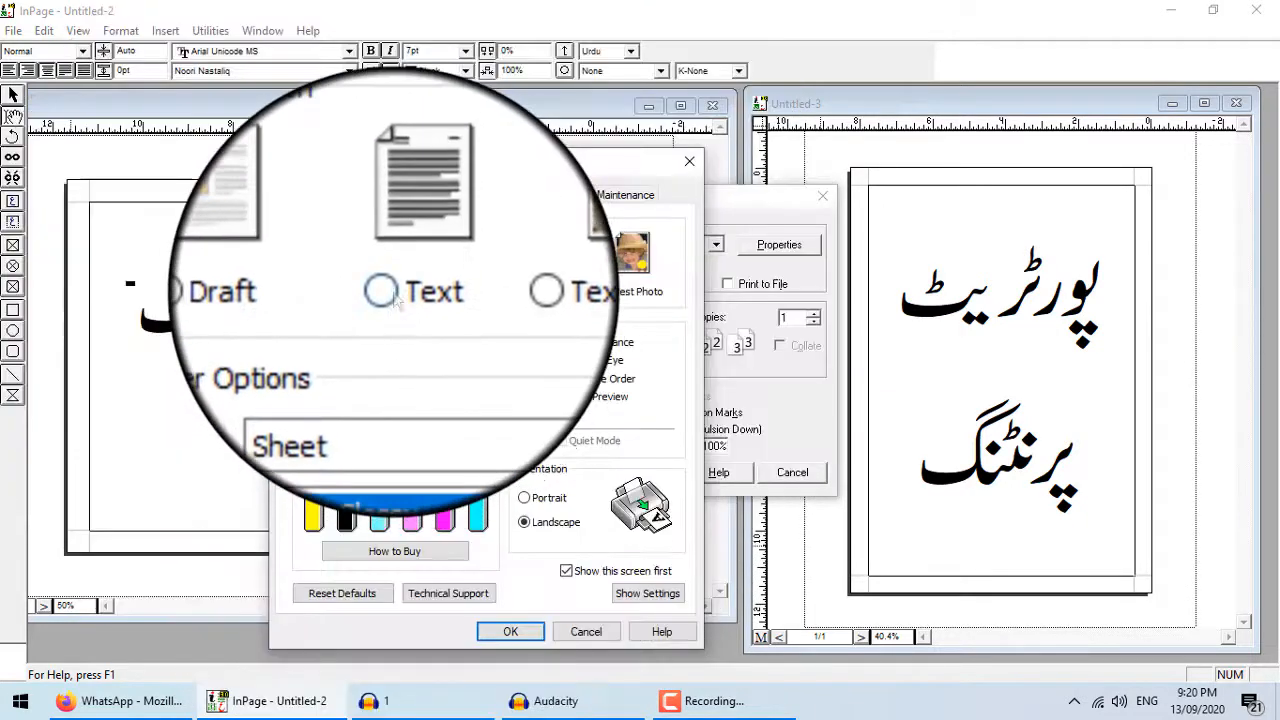
Step: Try the Text and Text & Image print quality options in the printer properties
click(393, 298)
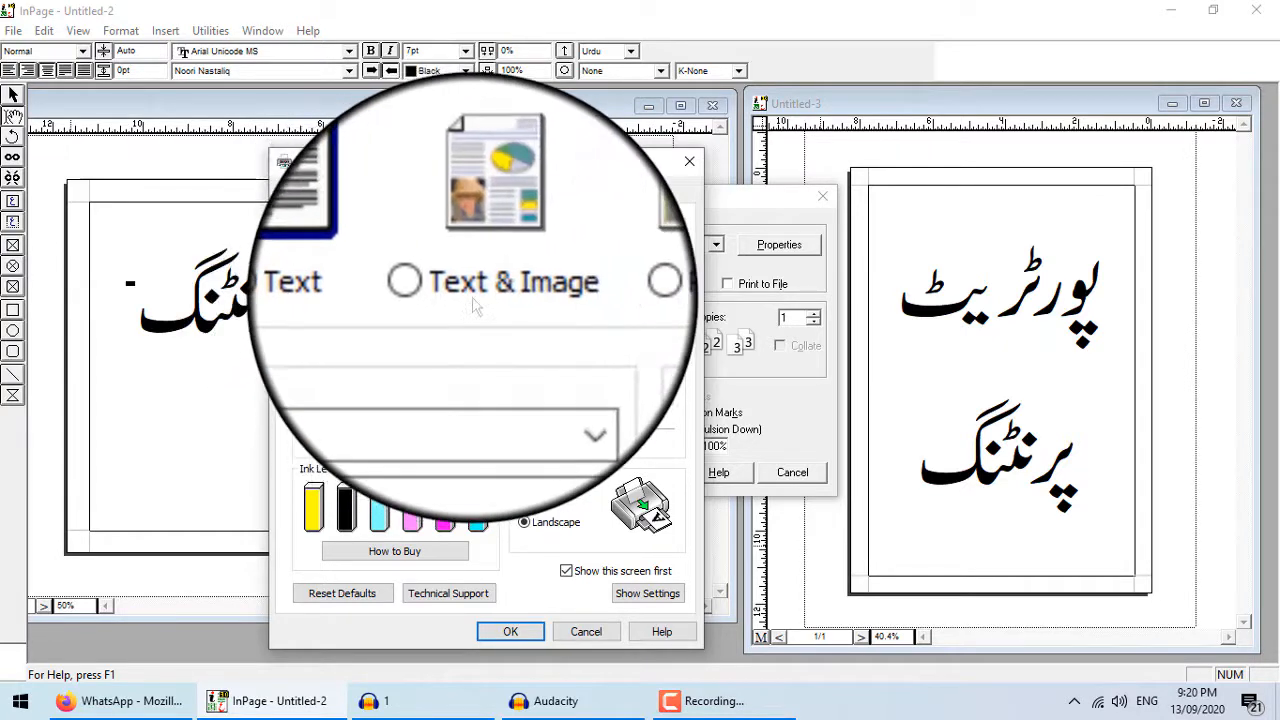
click(478, 303)
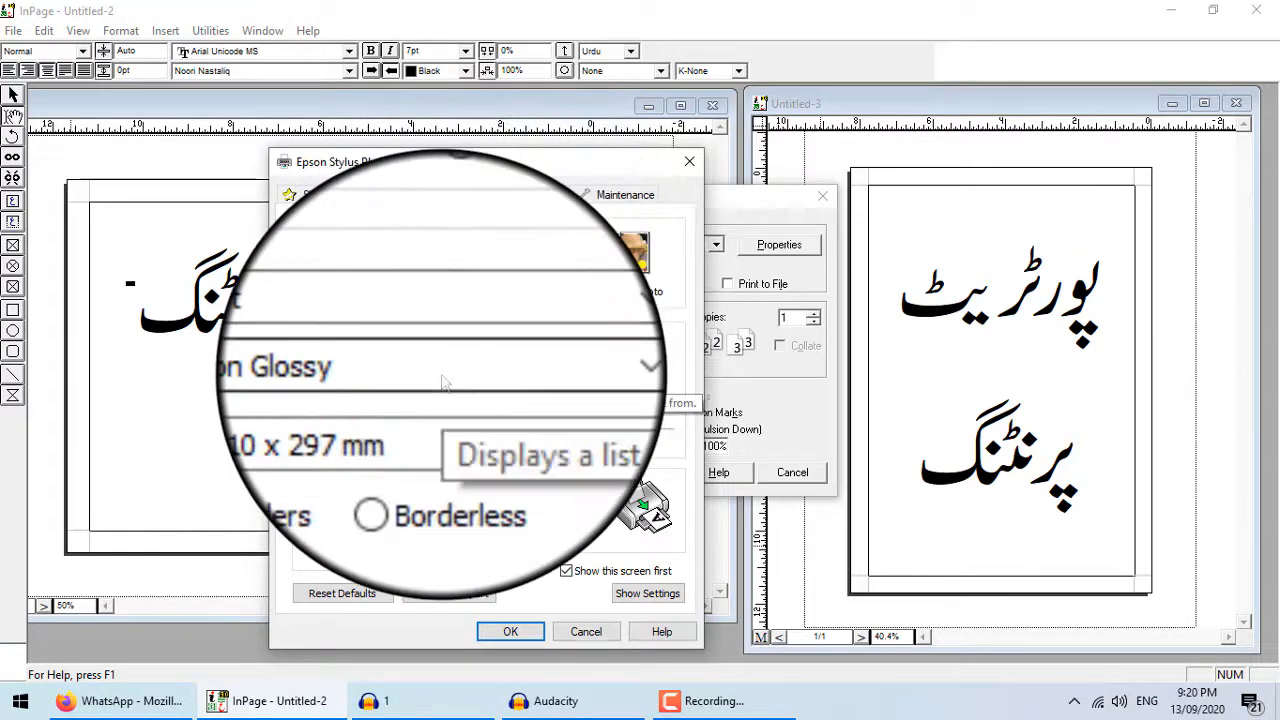
click(466, 291)
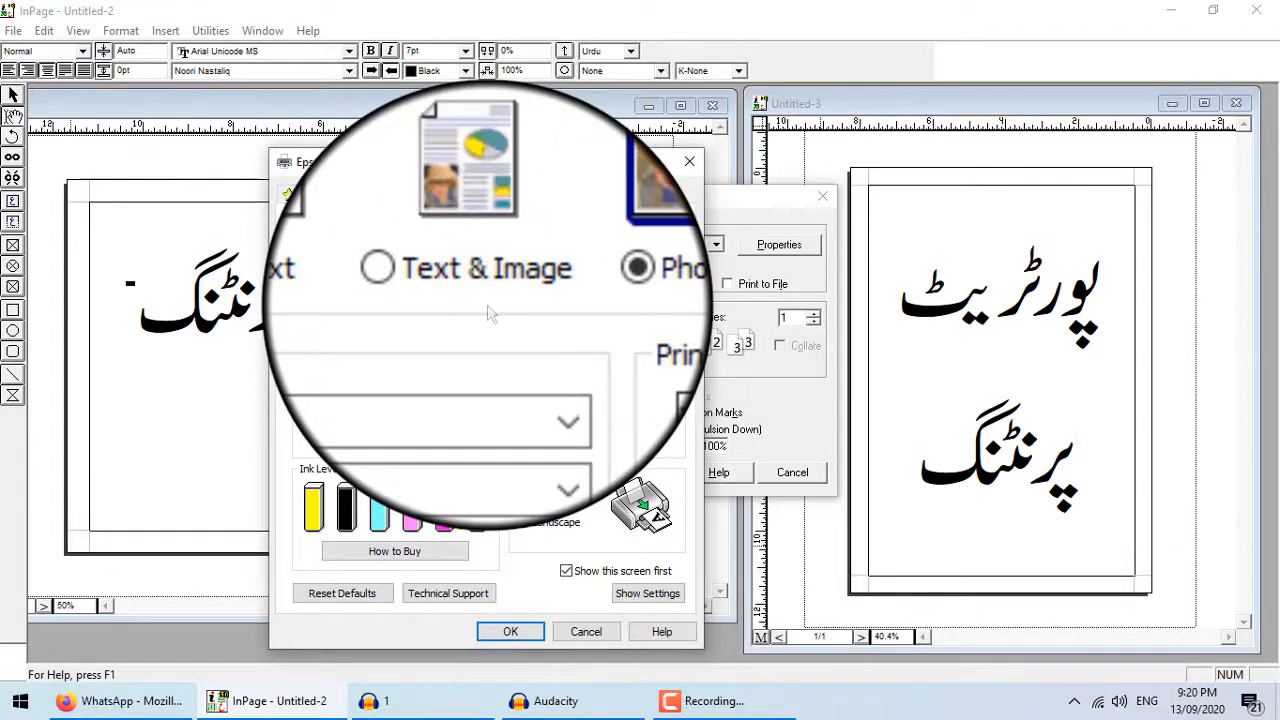
Step: Turn grayscale printing on and off again in the advanced printer settings, and return to the main settings
click(463, 206)
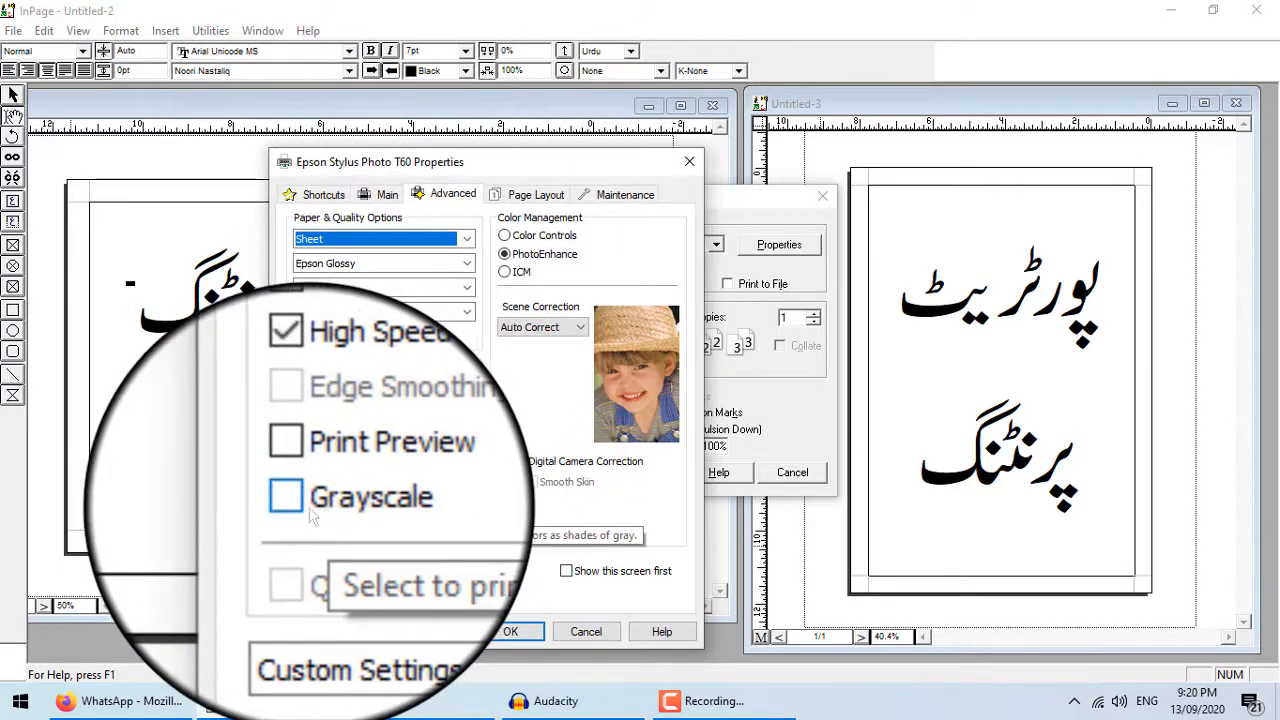
click(313, 514)
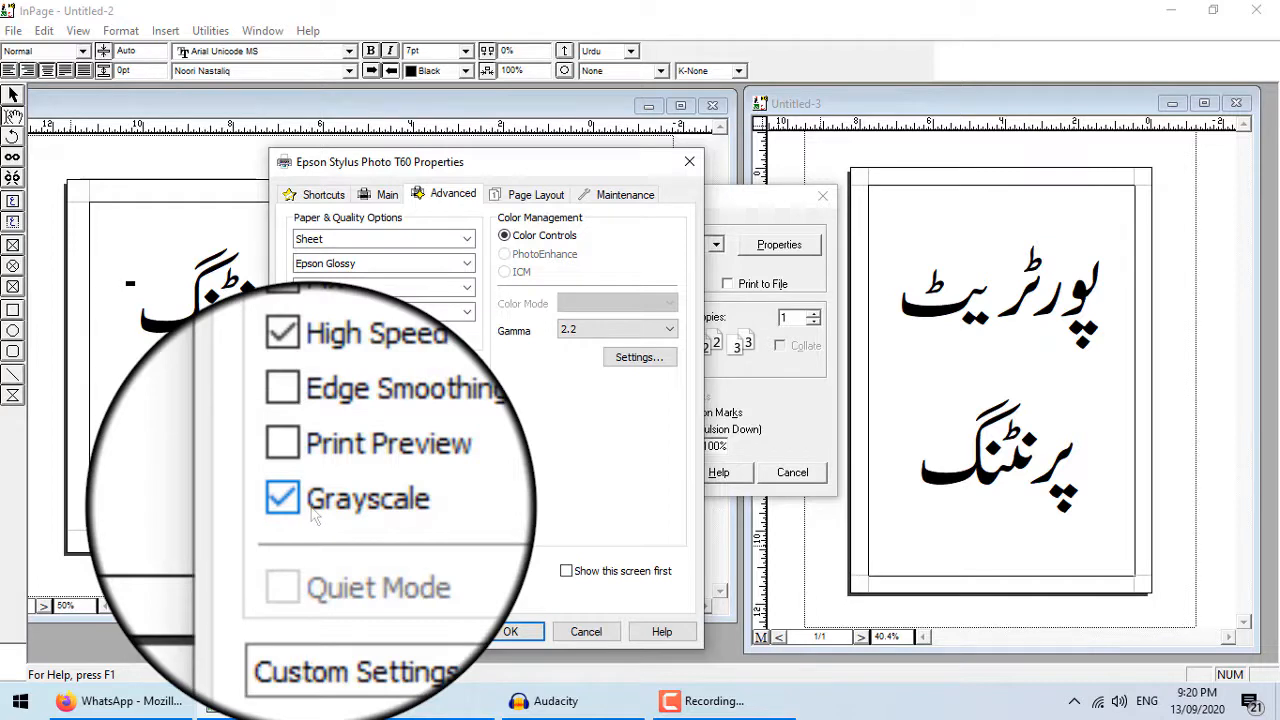
click(314, 514)
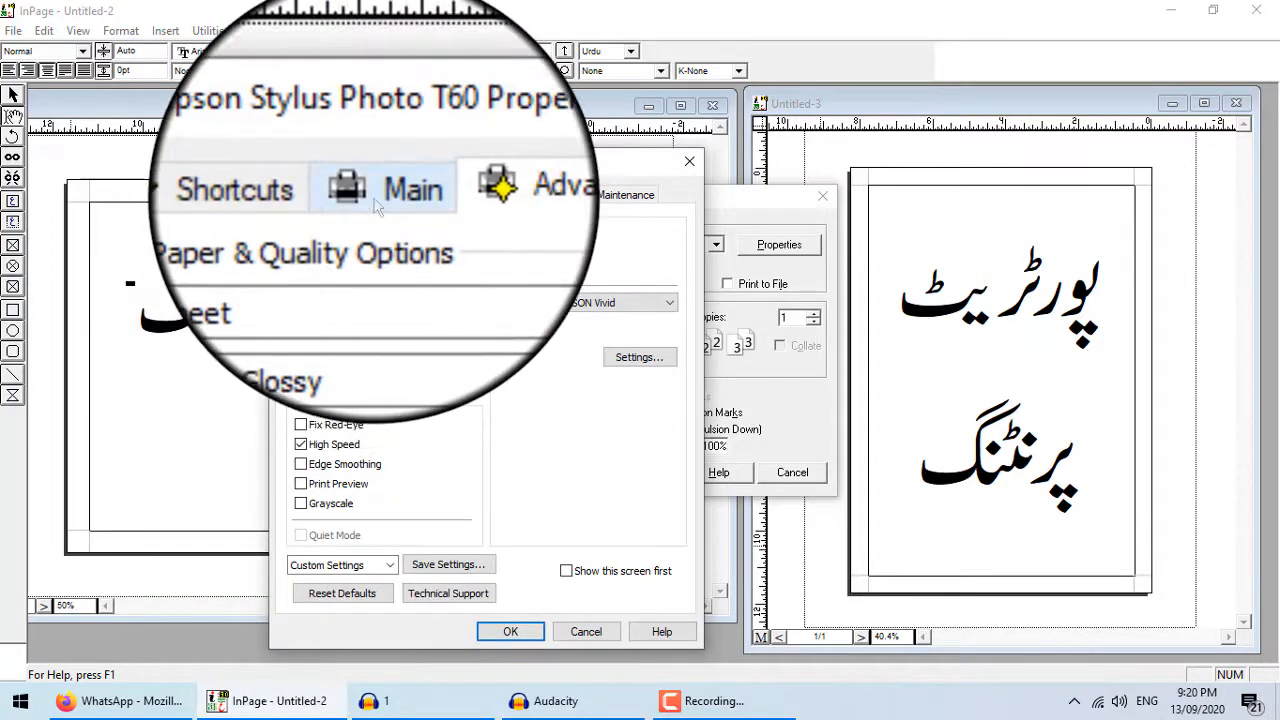
click(378, 205)
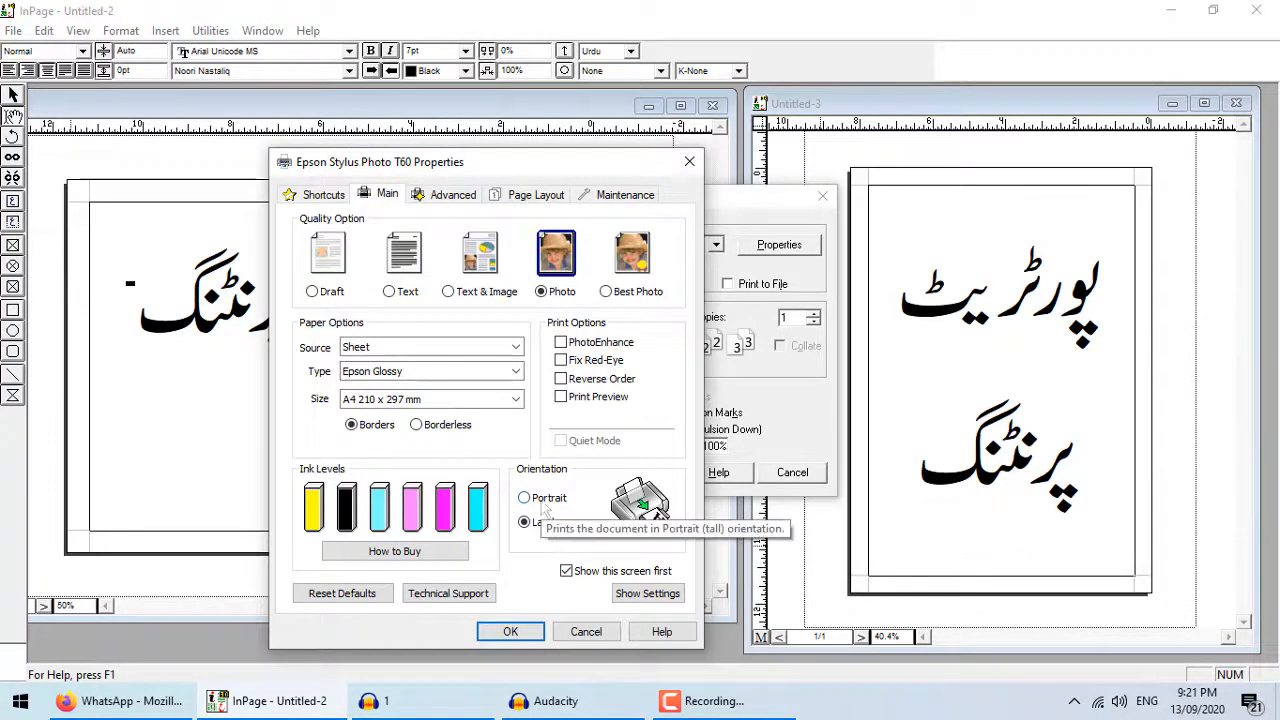
Step: Examine the available paper sizes and paper types in the printer's main settings
click(457, 400)
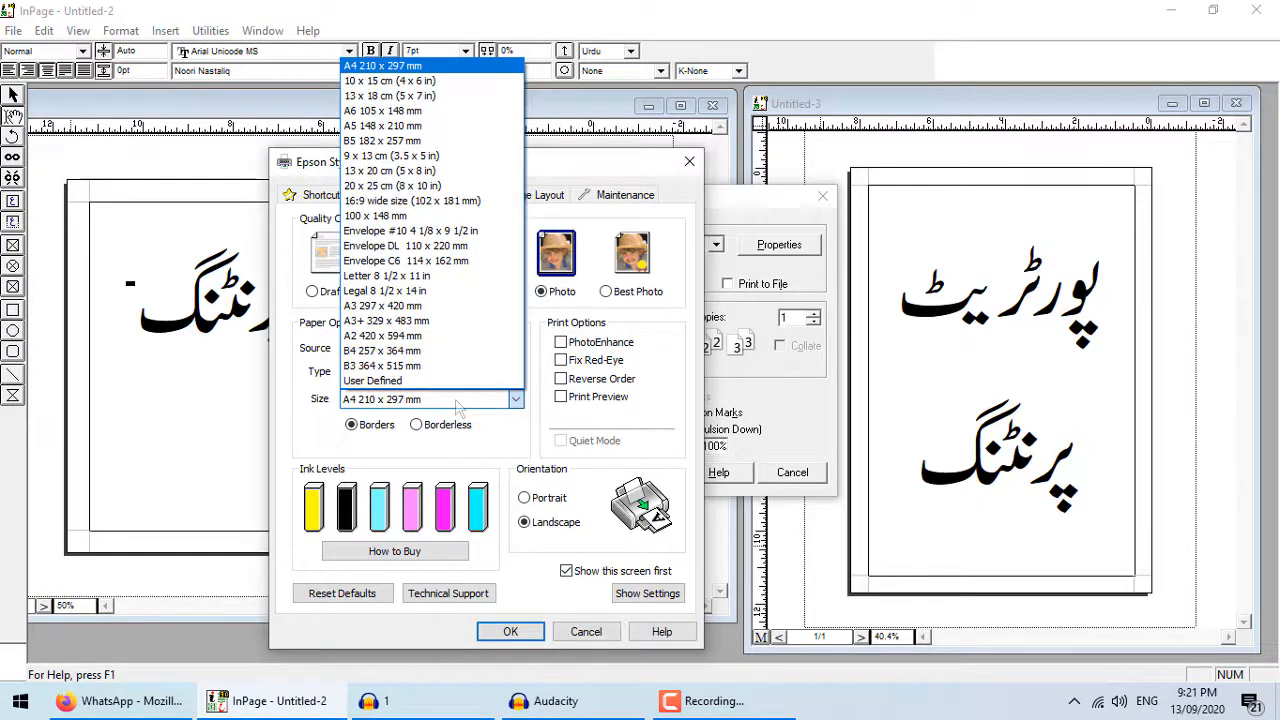
click(505, 438)
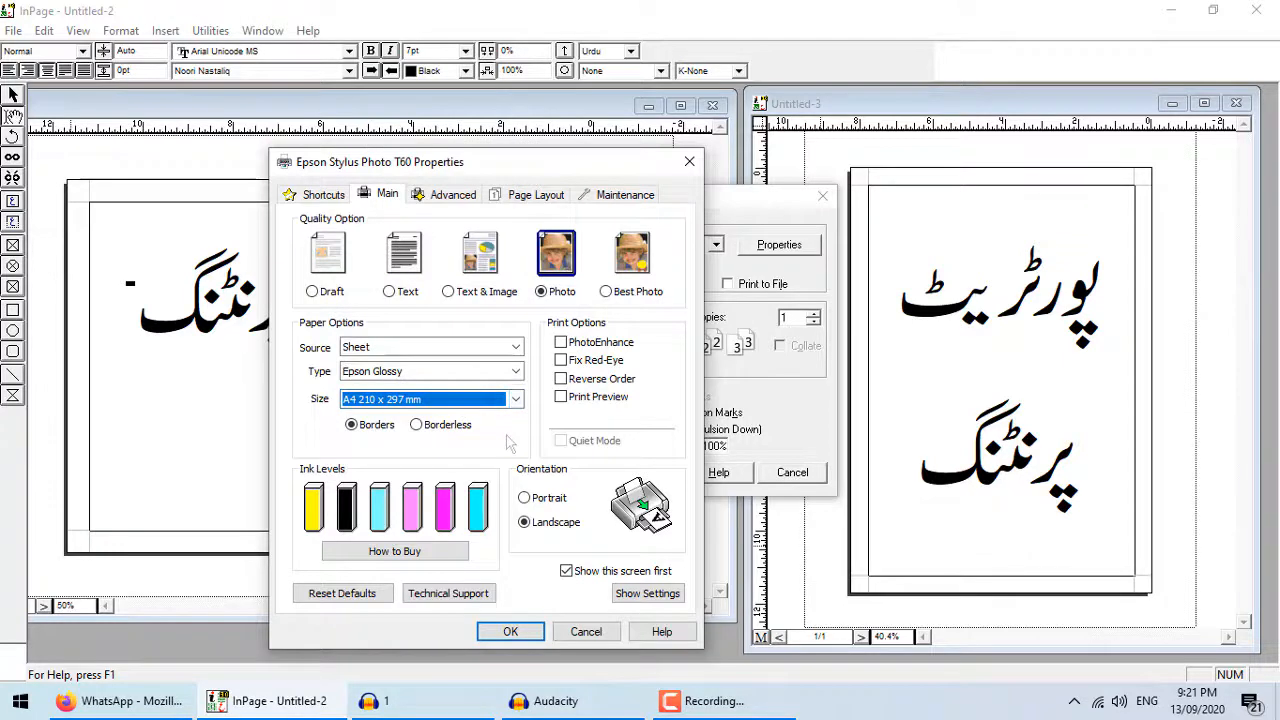
click(495, 374)
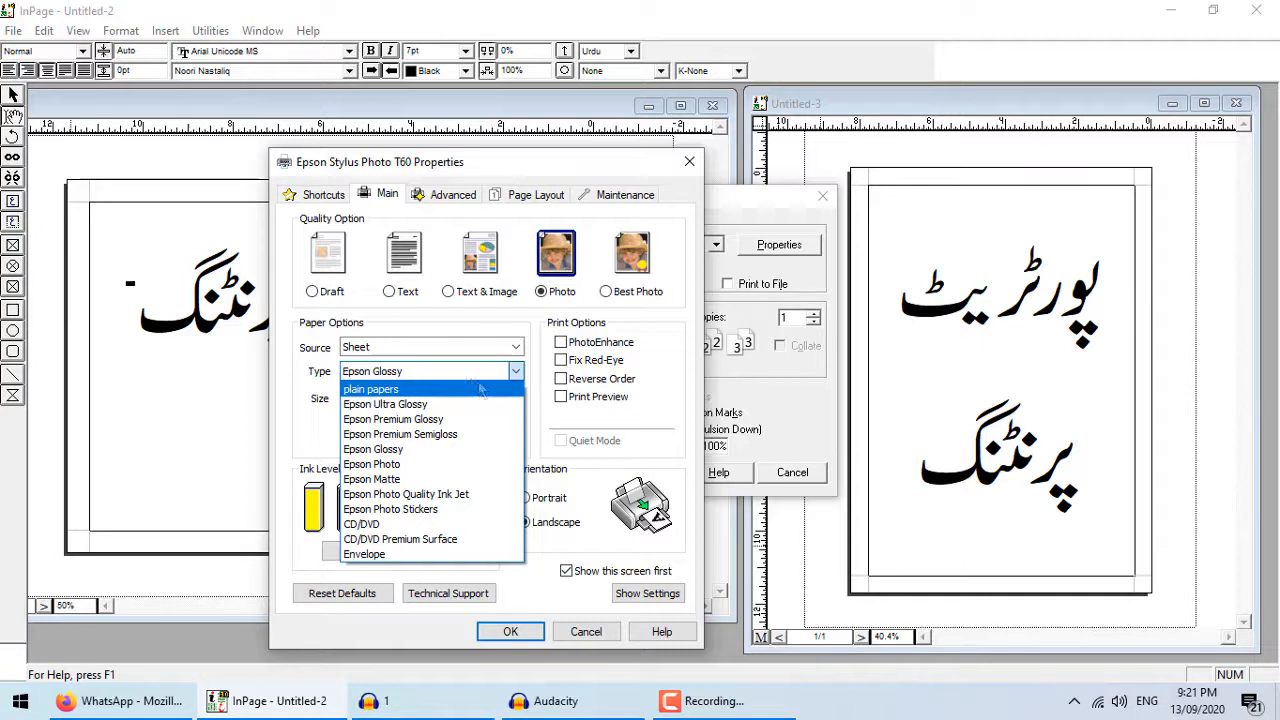
click(425, 325)
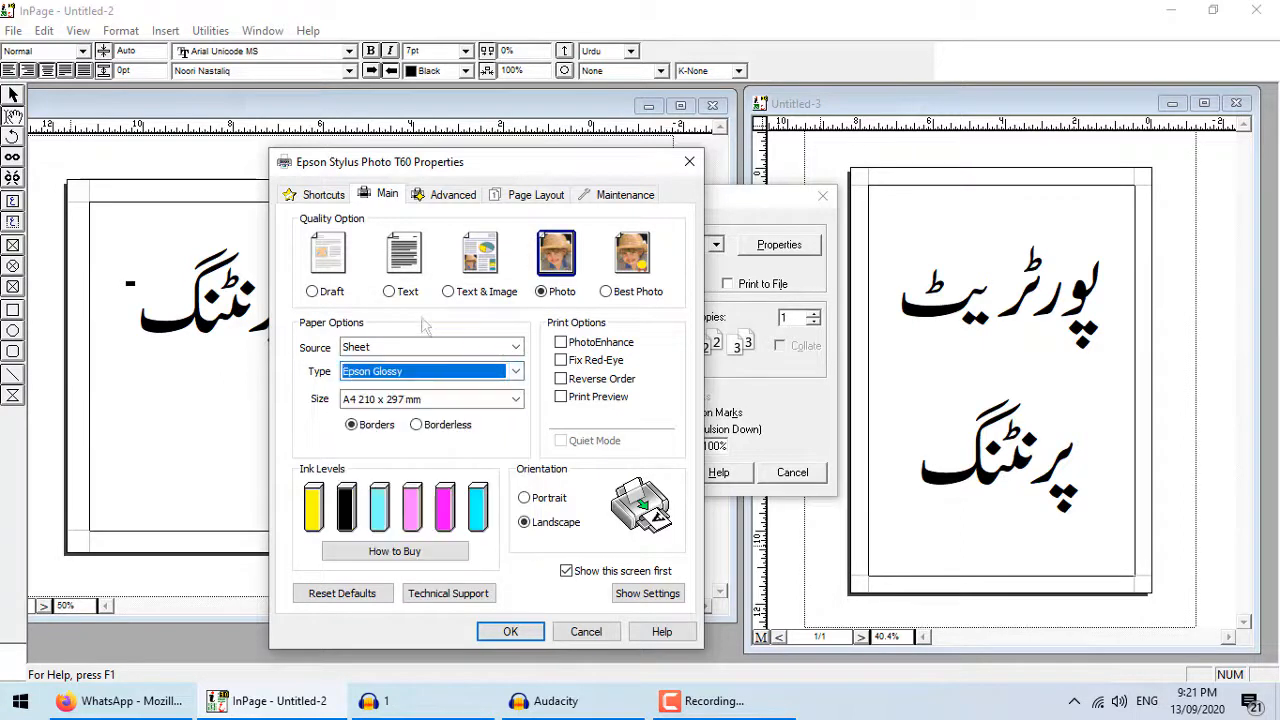
Step: Try the Text quality option, switch to Text & Image, accept the printer properties, and cancel the print job
click(406, 300)
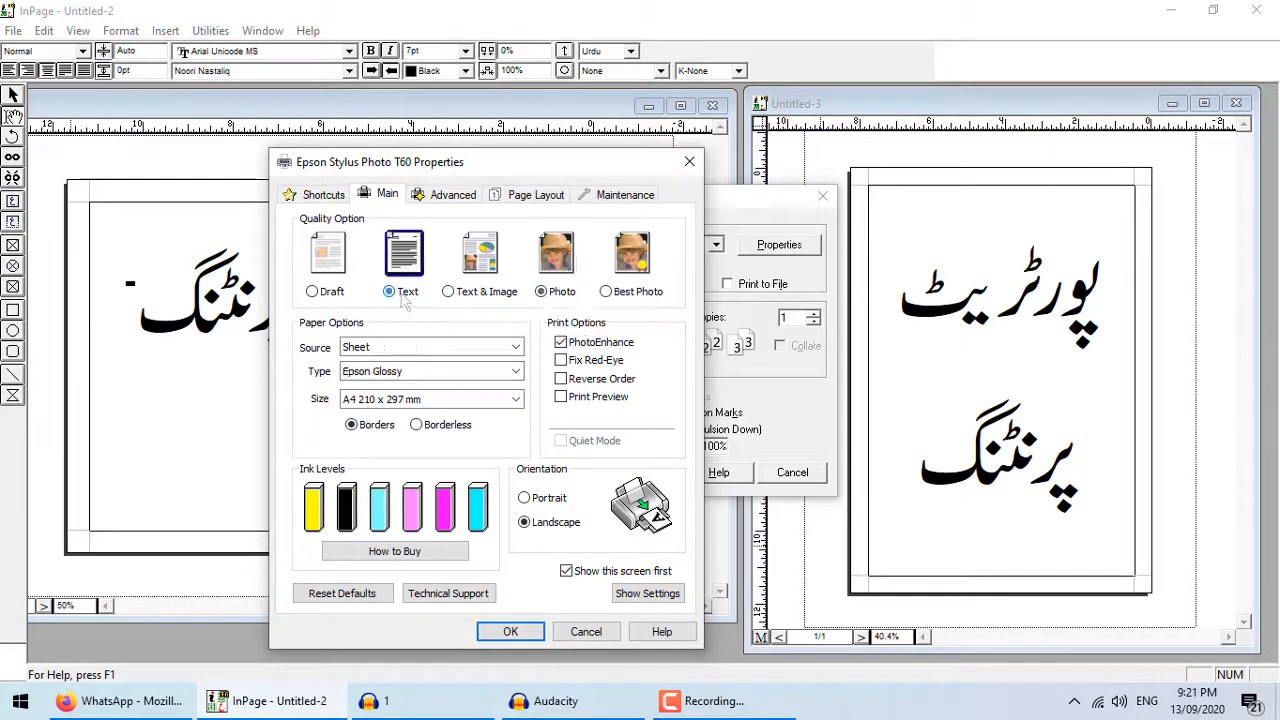
click(460, 300)
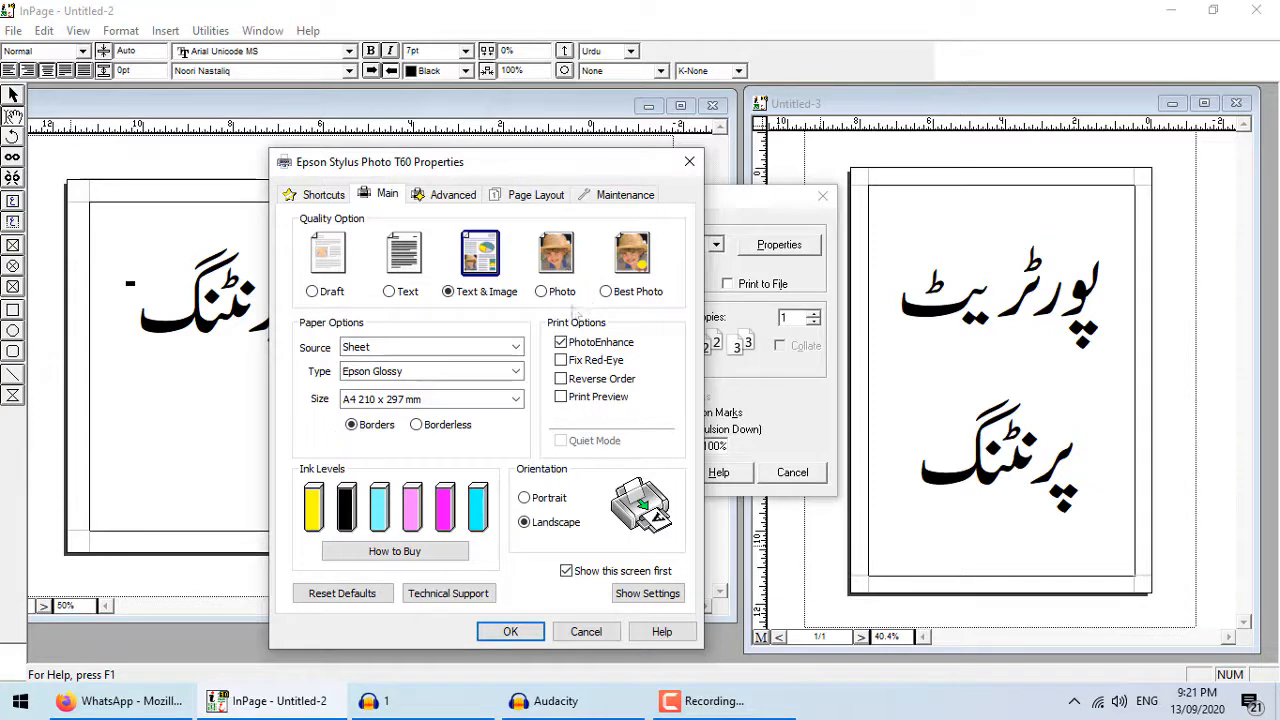
click(510, 631)
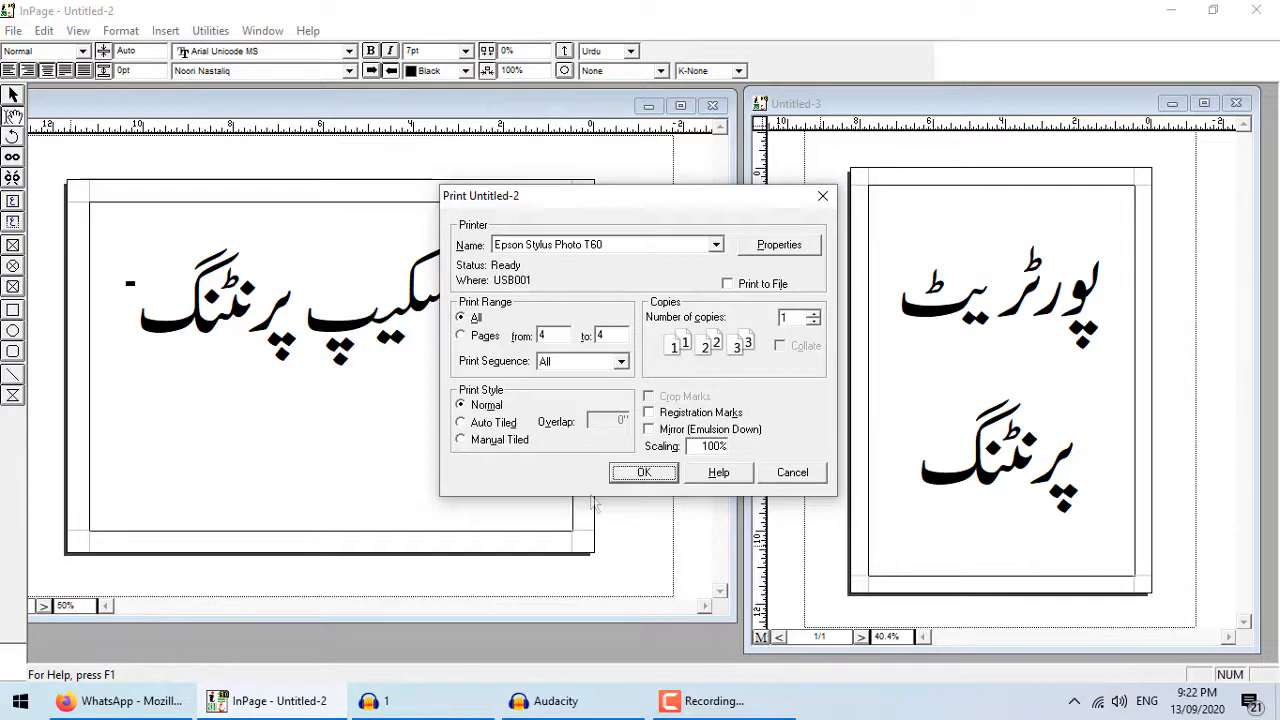
click(787, 476)
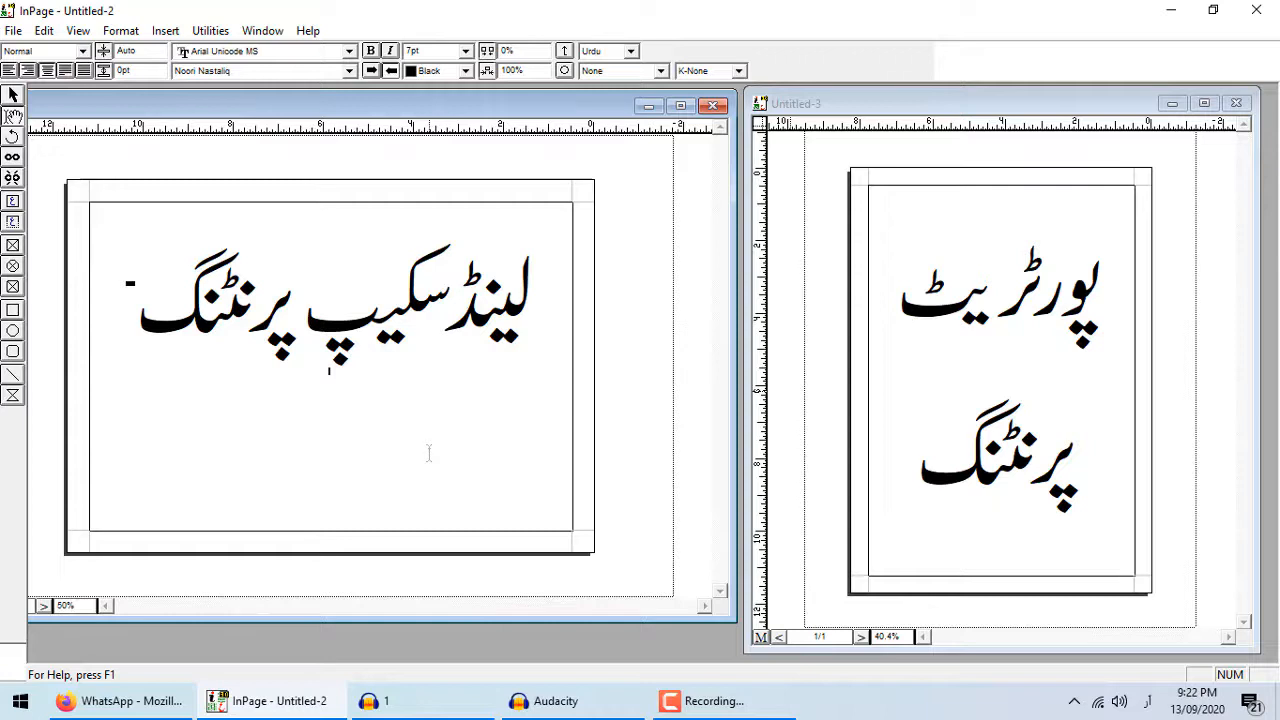
Step: Reopen the landscape document's printer properties, check the paper types, select A4 210 x 297 mm as the paper size, and accept
key(ctrl+p)
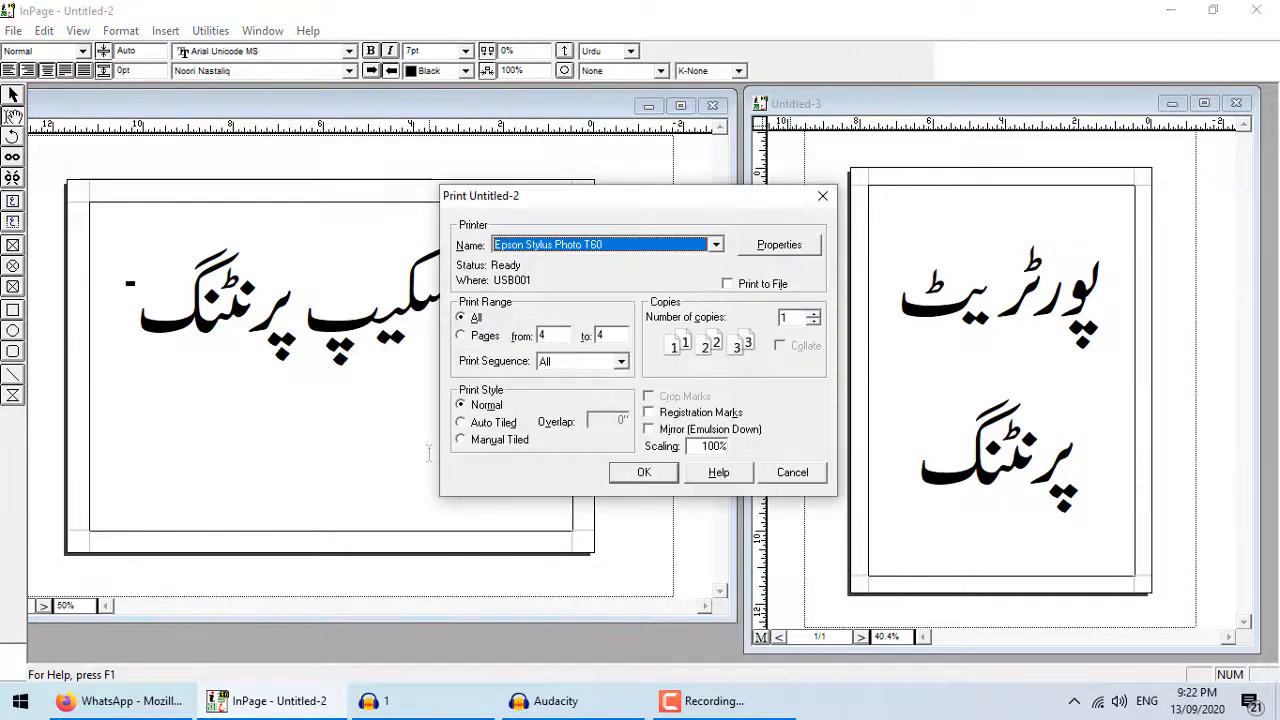
click(775, 250)
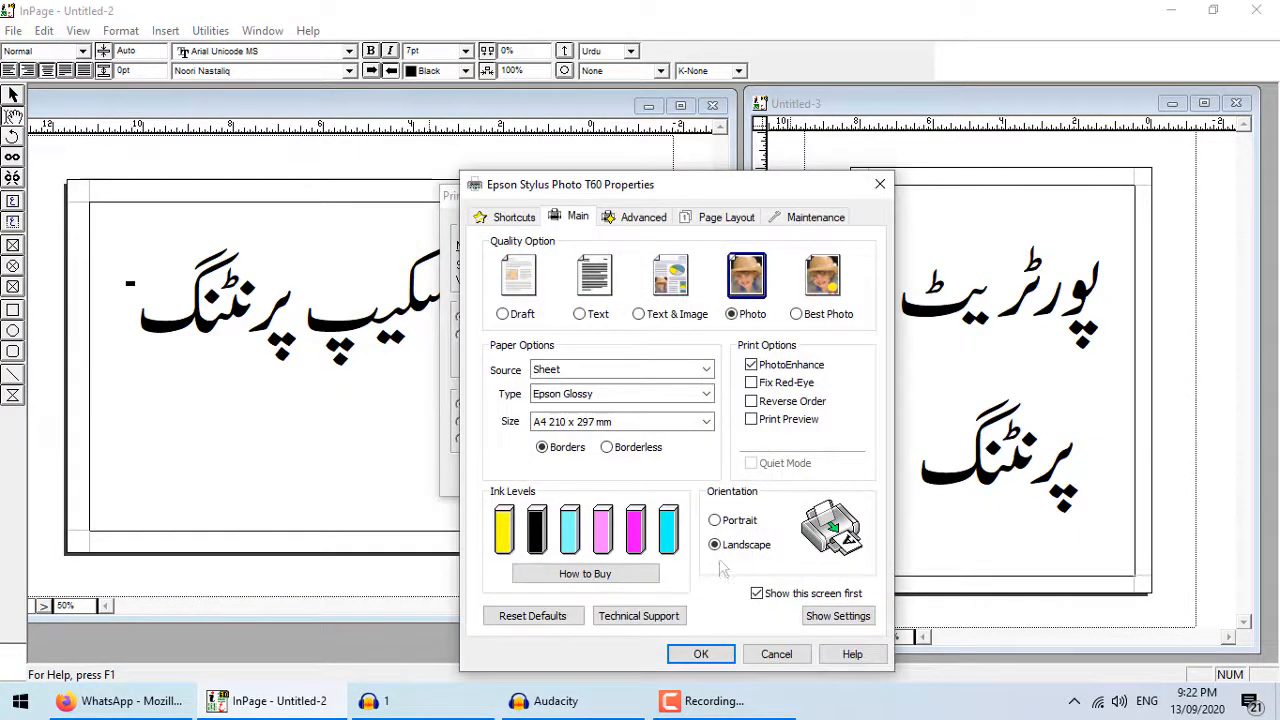
click(615, 394)
click(752, 456)
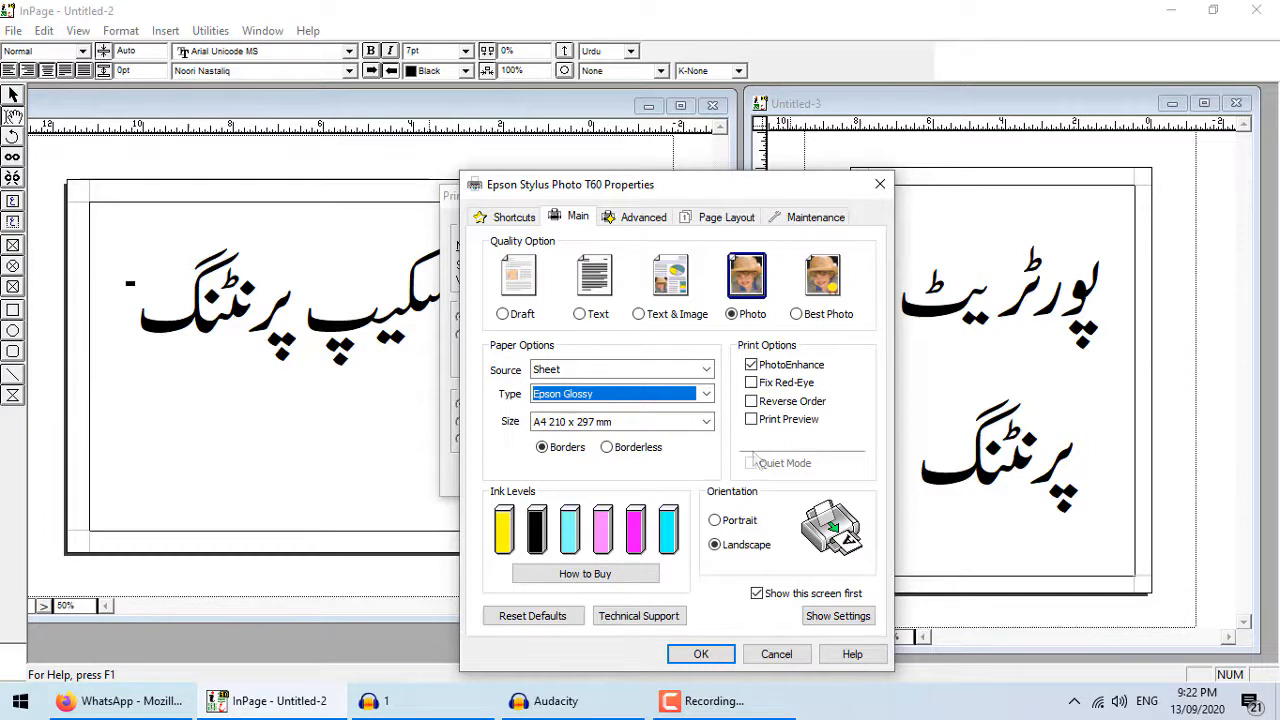
click(706, 423)
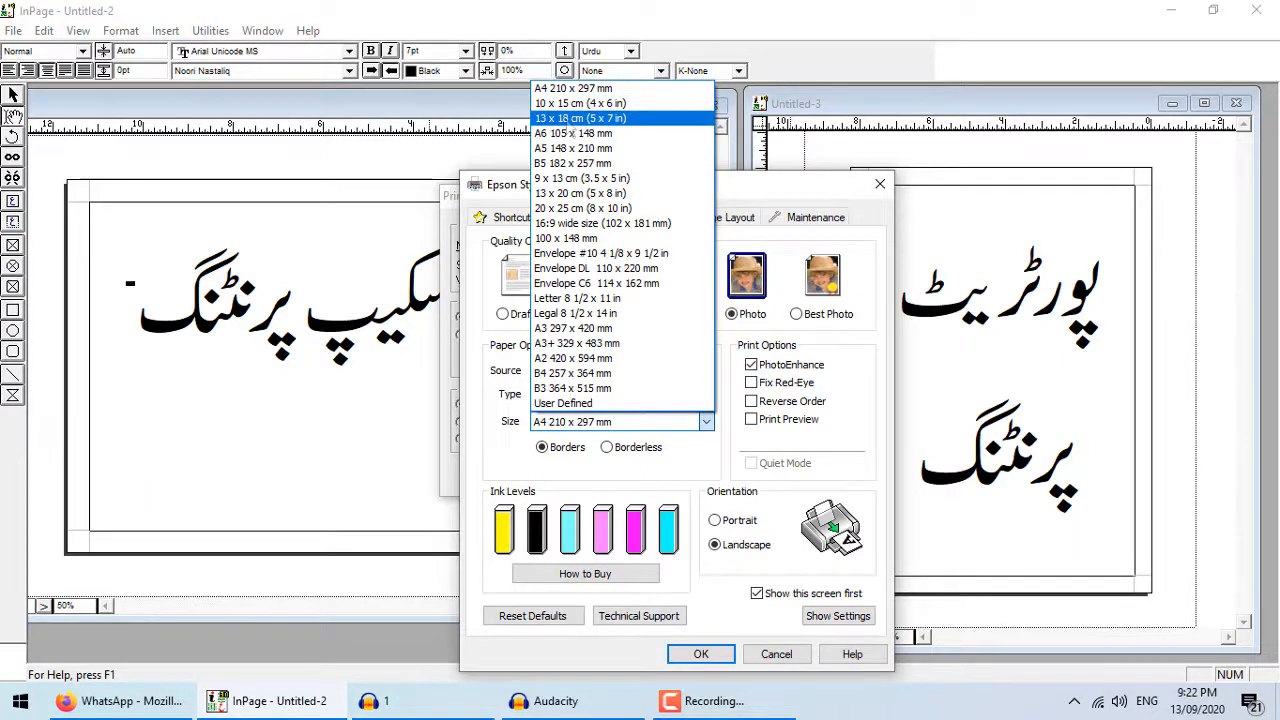
click(568, 88)
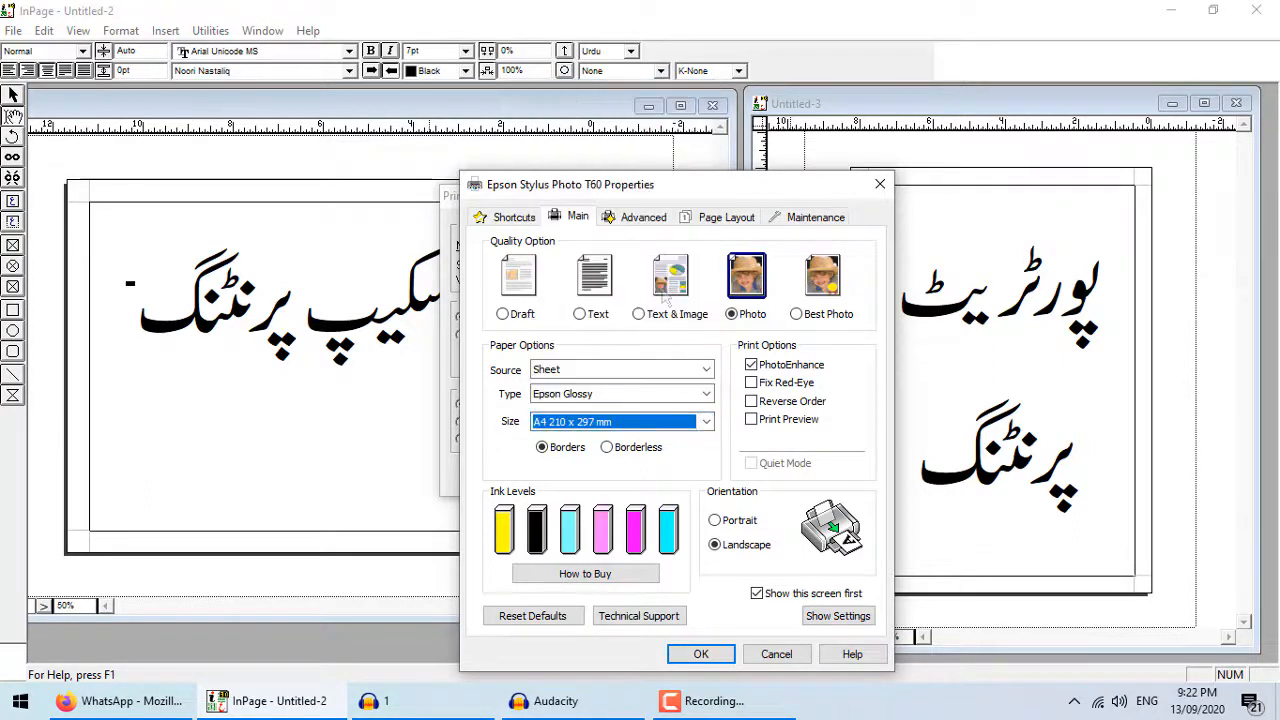
click(701, 654)
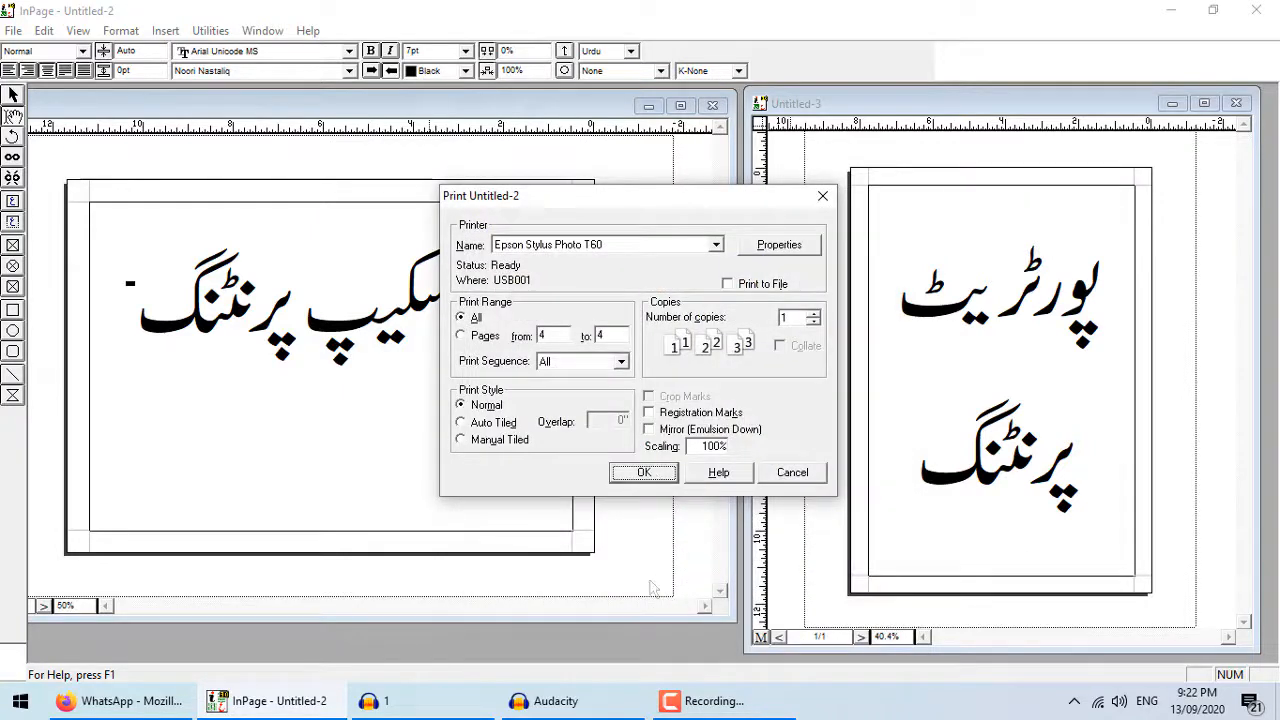